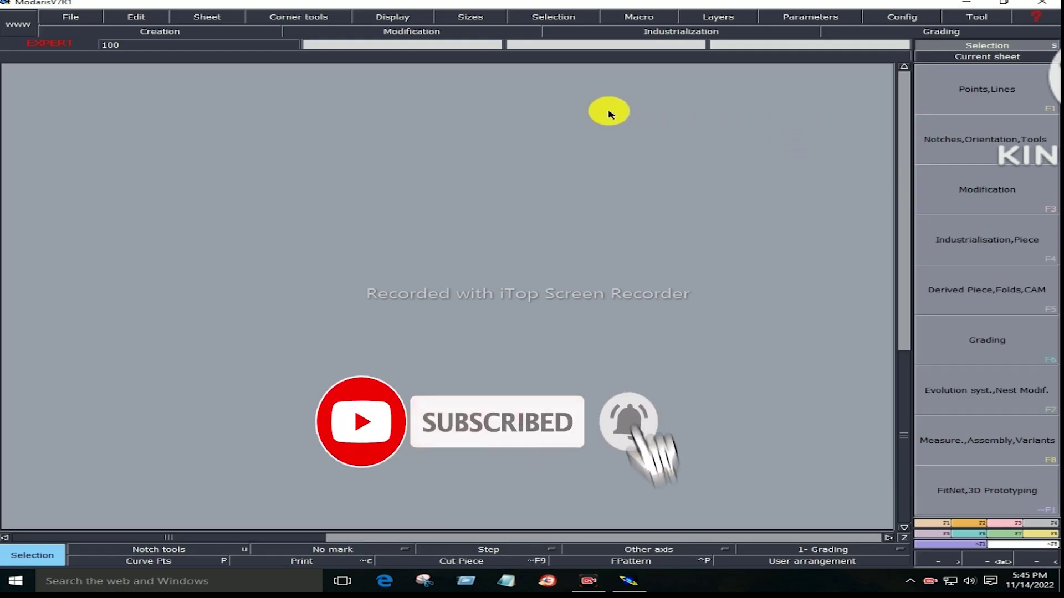
- Start a new model from the File menu and name it pat-01
click(66, 21)
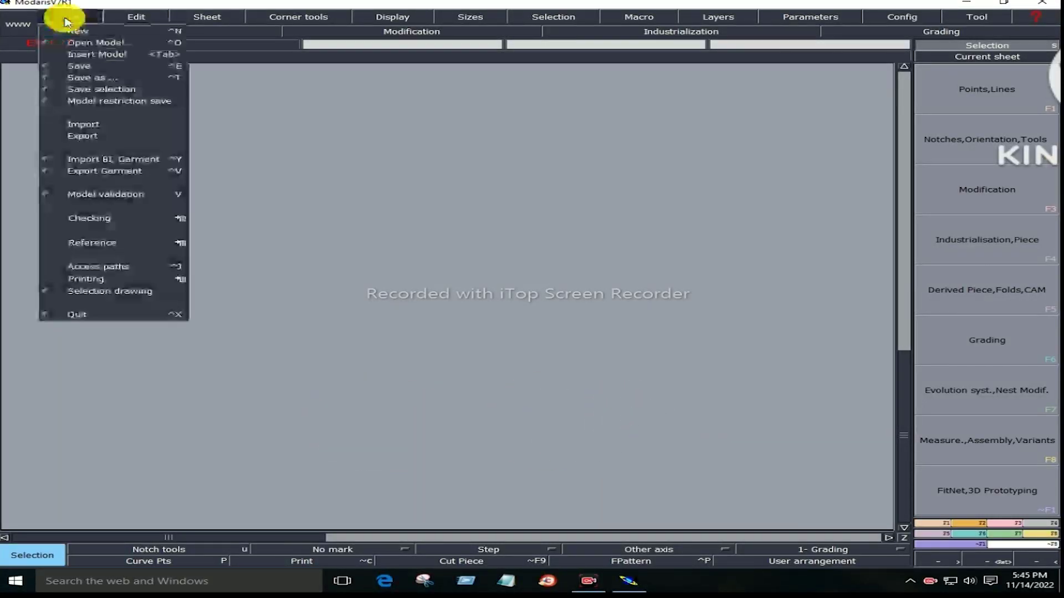
click(80, 31)
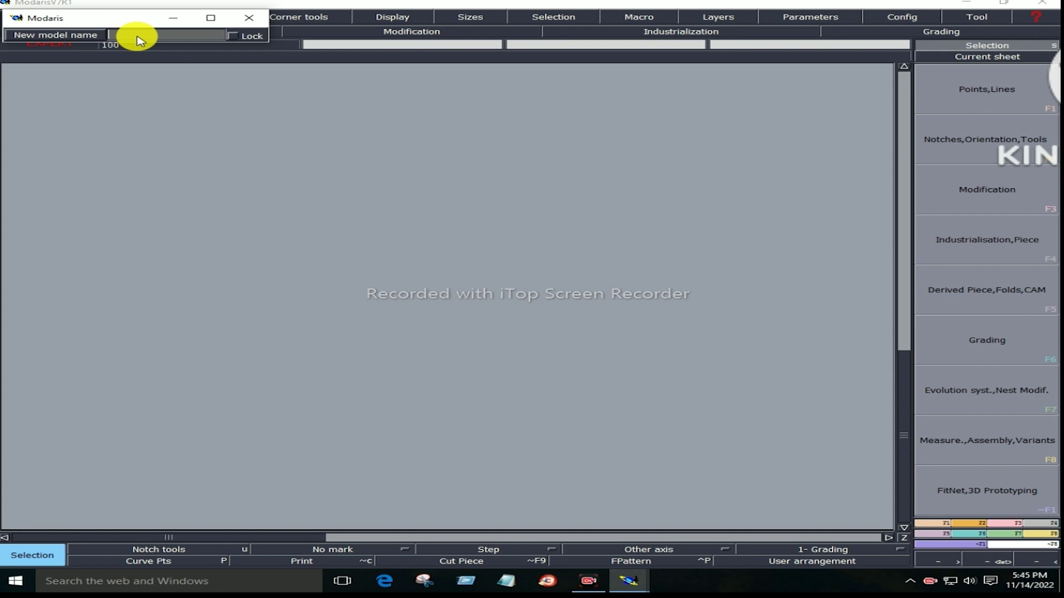
text(p)
text(a)
text(t)
text(-d)
text(1)
key(Return)
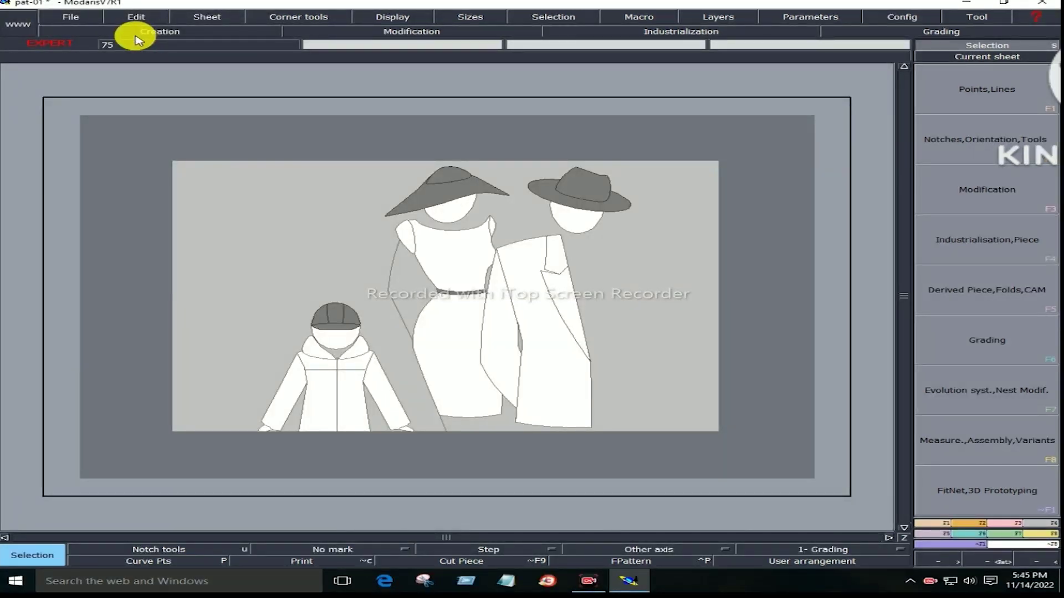
click(209, 17)
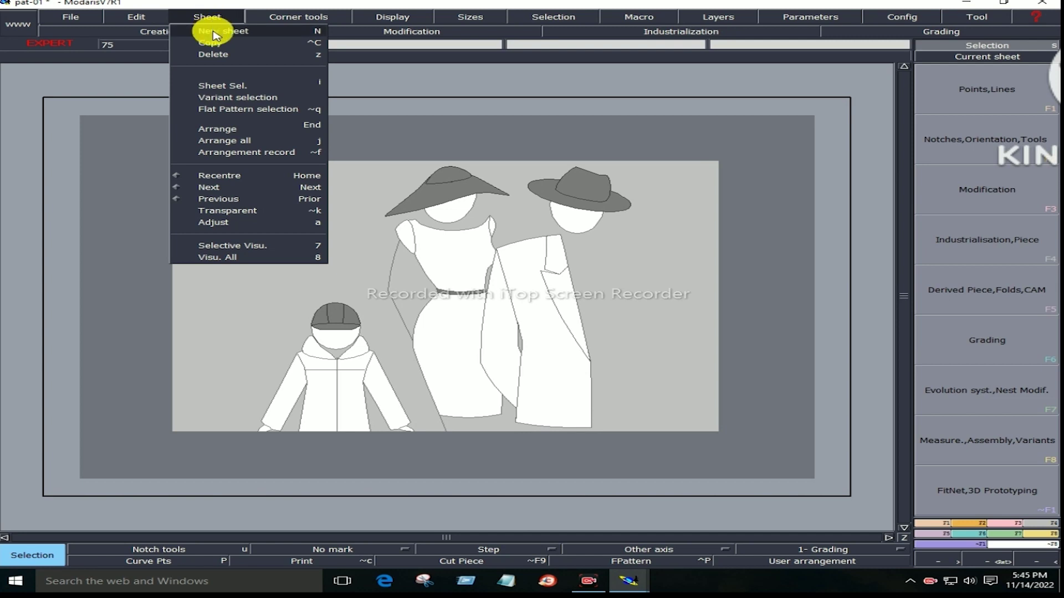
- Add a new empty sheet to the pat-01 model with Sheet > New sheet
click(215, 33)
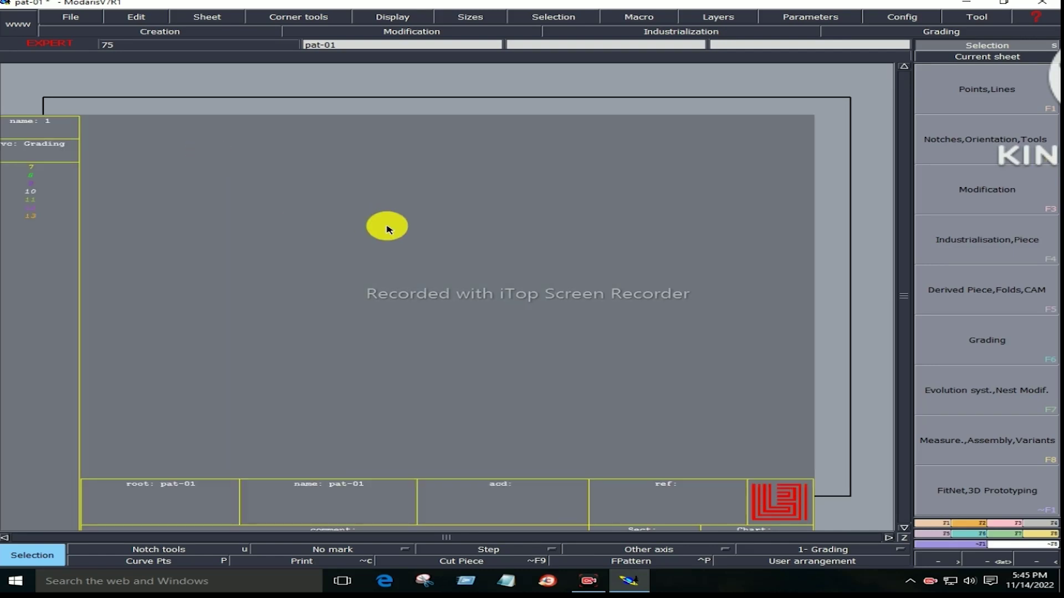
scroll(388, 222, down, 3)
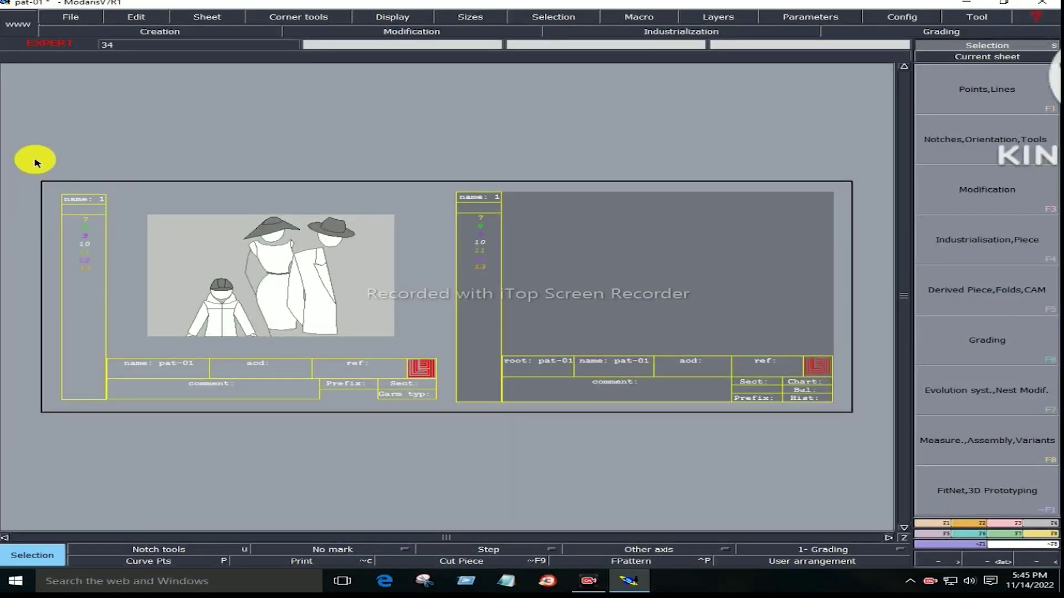
mouse_move(436, 300)
mouse_down()
mouse_move(885, 417)
mouse_move(876, 424)
mouse_up()
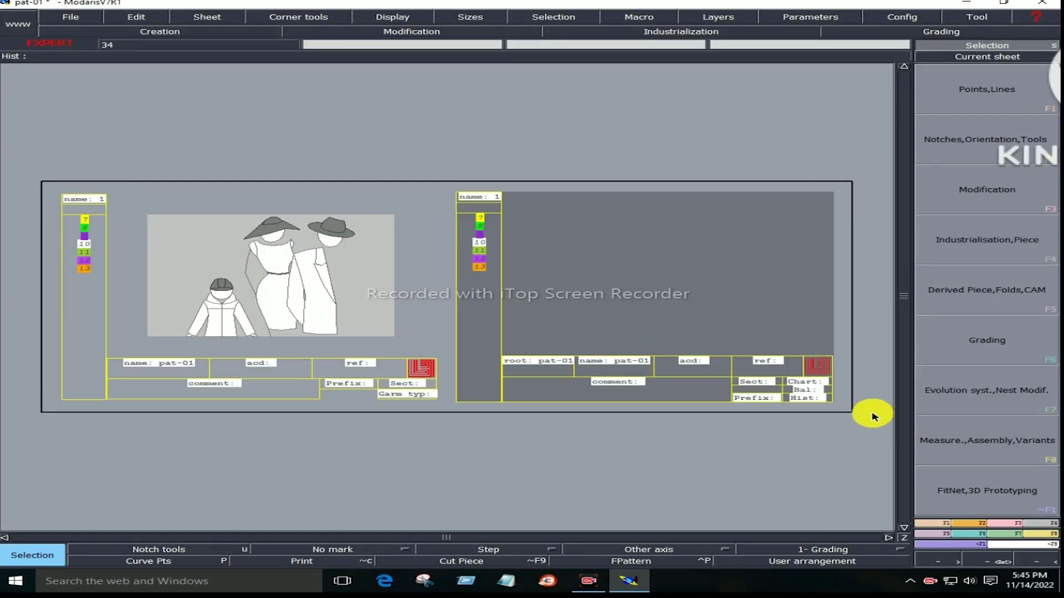
click(358, 434)
key(Return)
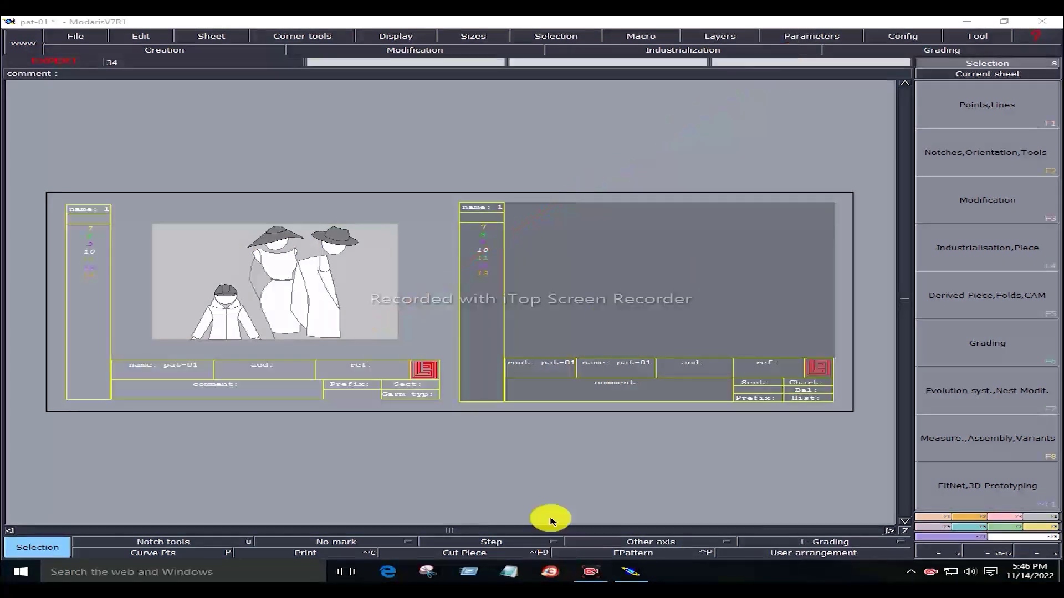
click(786, 35)
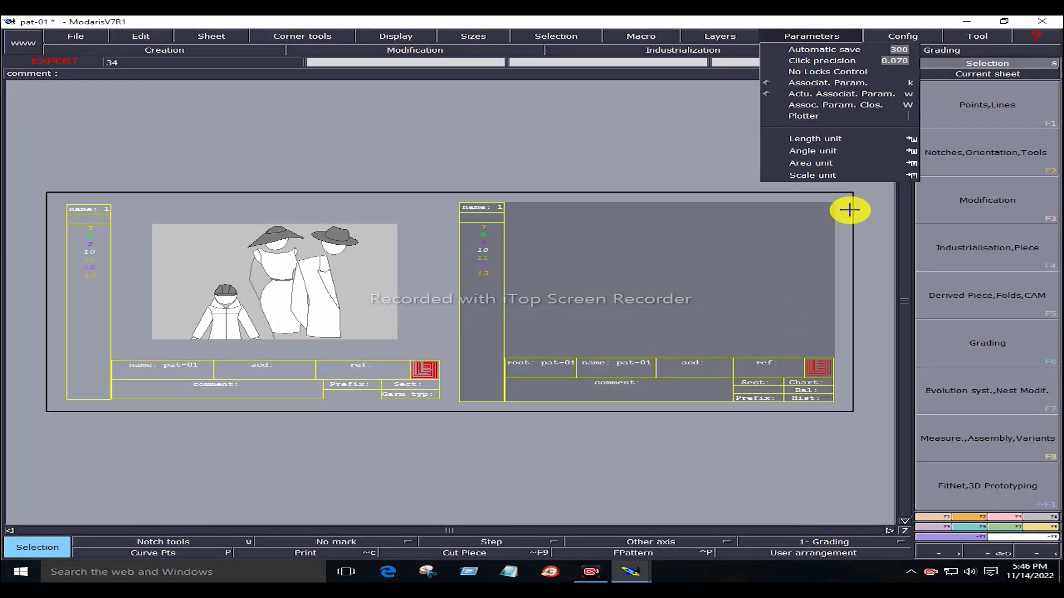
- Review the available length and area units in the Parameters settings
mouse_move(796, 41)
mouse_down()
mouse_move(828, 136)
mouse_move(904, 139)
mouse_up()
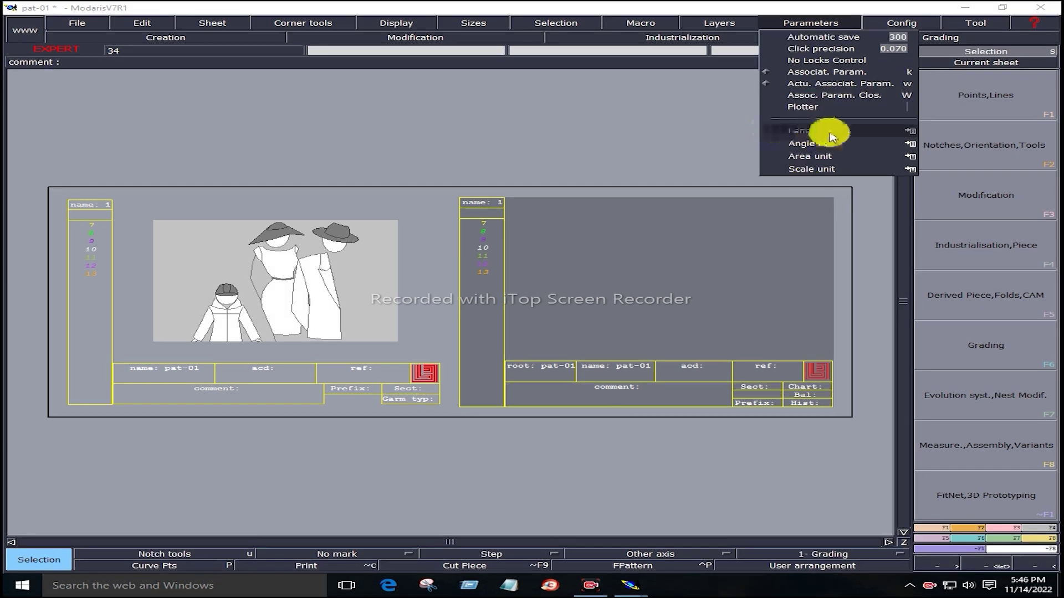
click(911, 132)
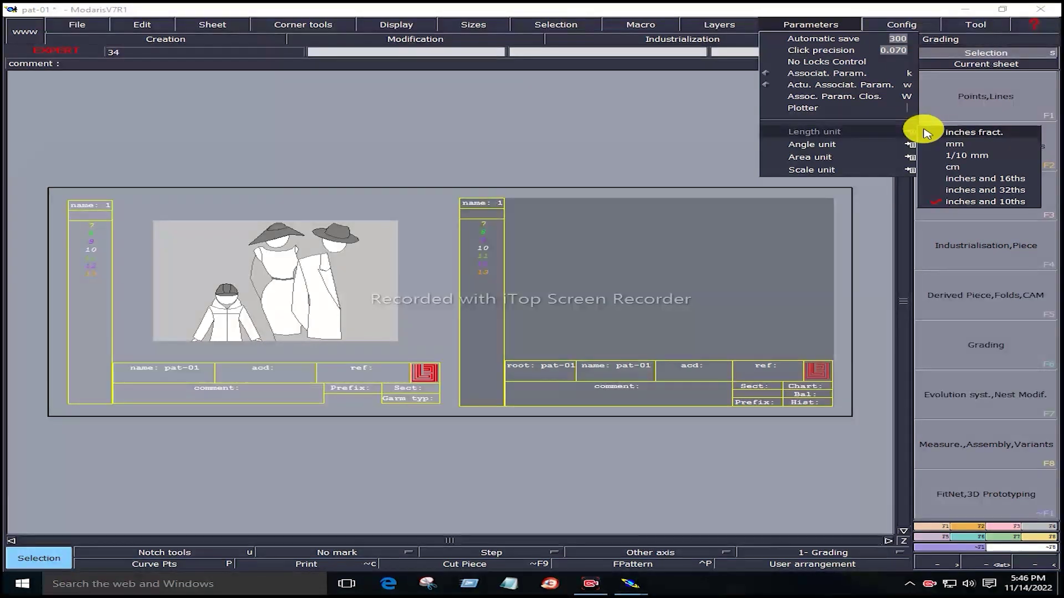
click(911, 156)
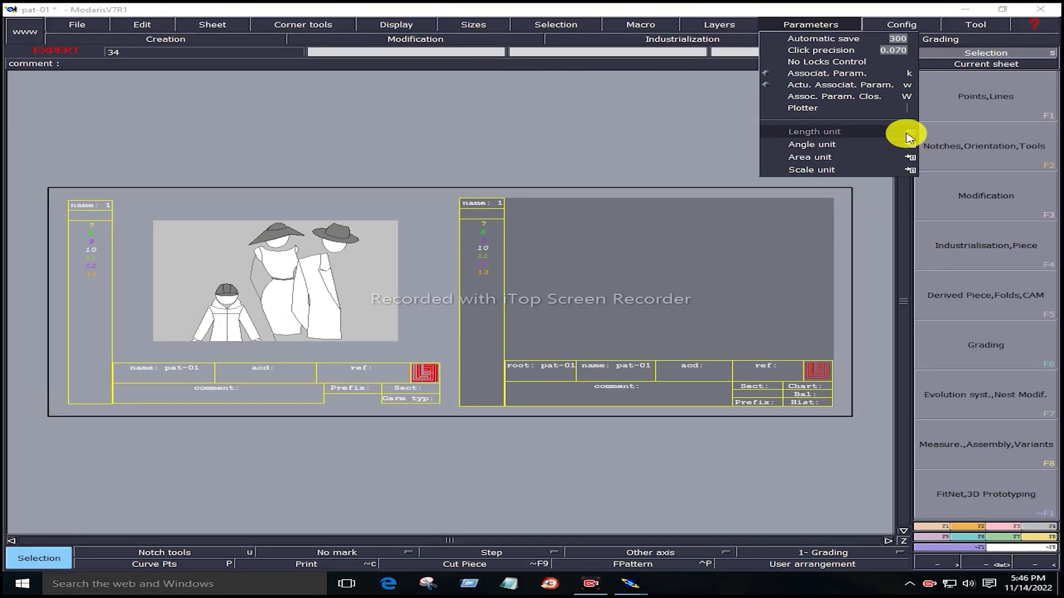
click(914, 132)
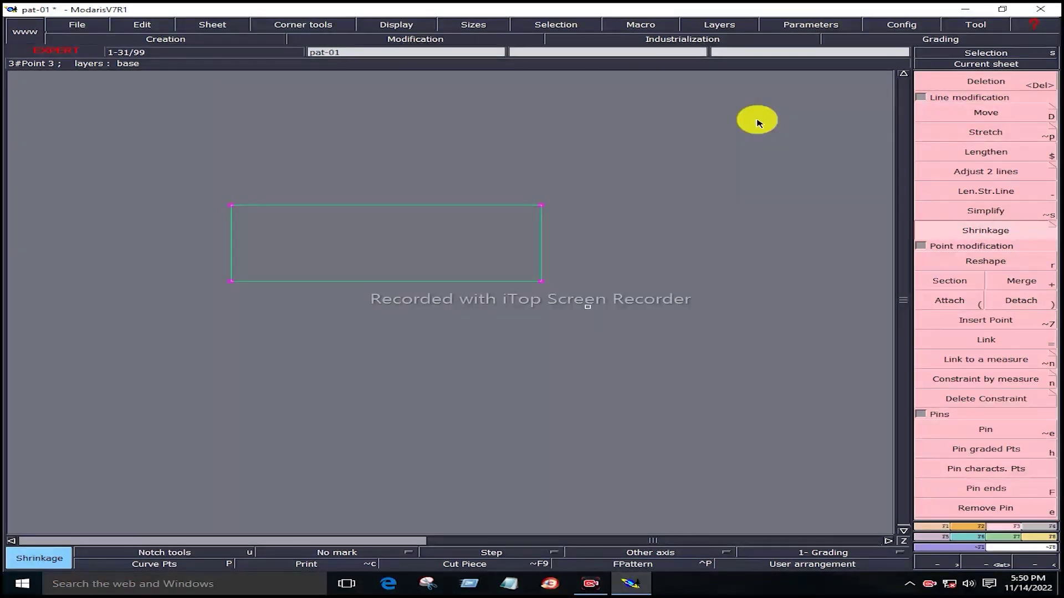
click(806, 28)
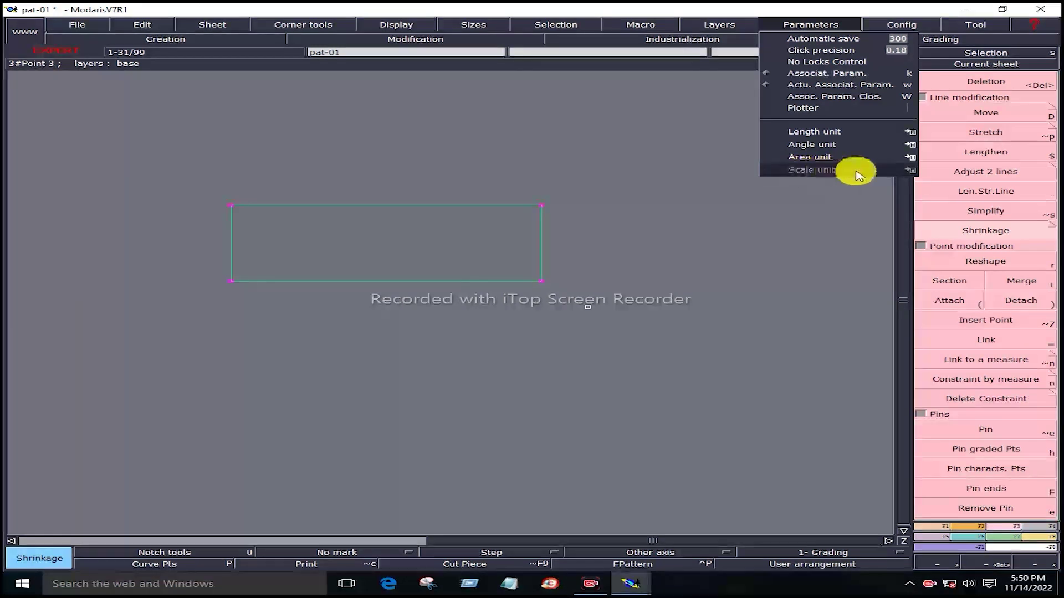
mouse_move(811, 169)
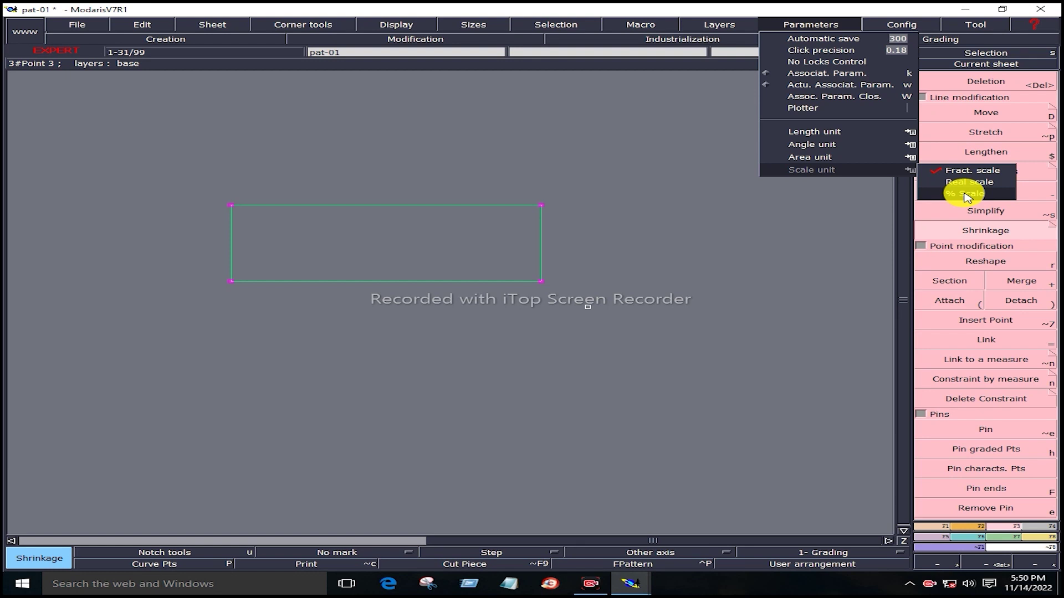
- Set the scale unit to % scale and bring up the rectangle's x/y shrinkage entry
click(967, 194)
click(681, 160)
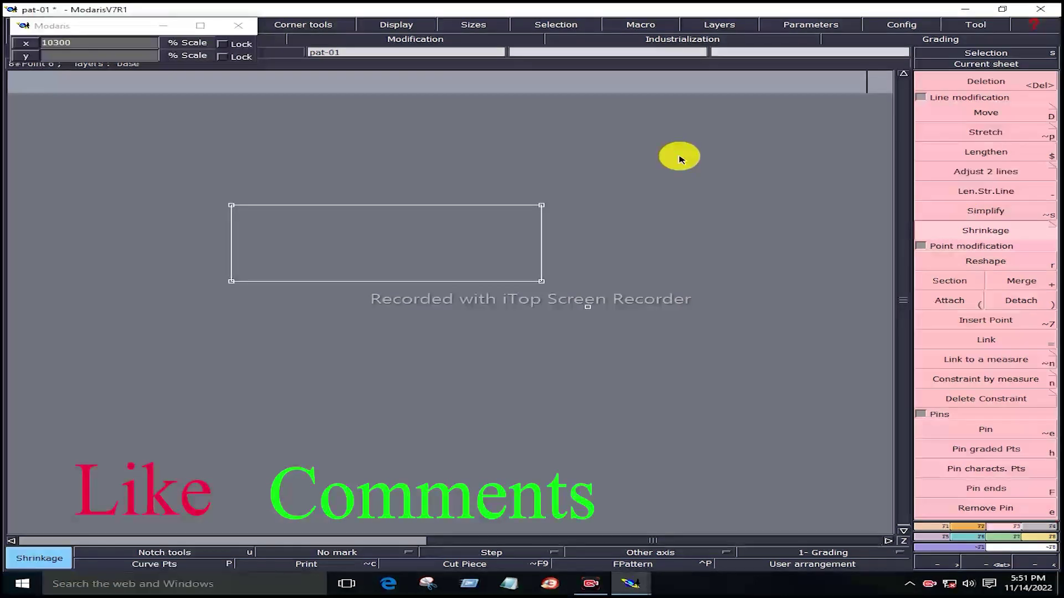
- Apply and back out the oversized 10300% scale, restoring the rectangle's original size
key(Return)
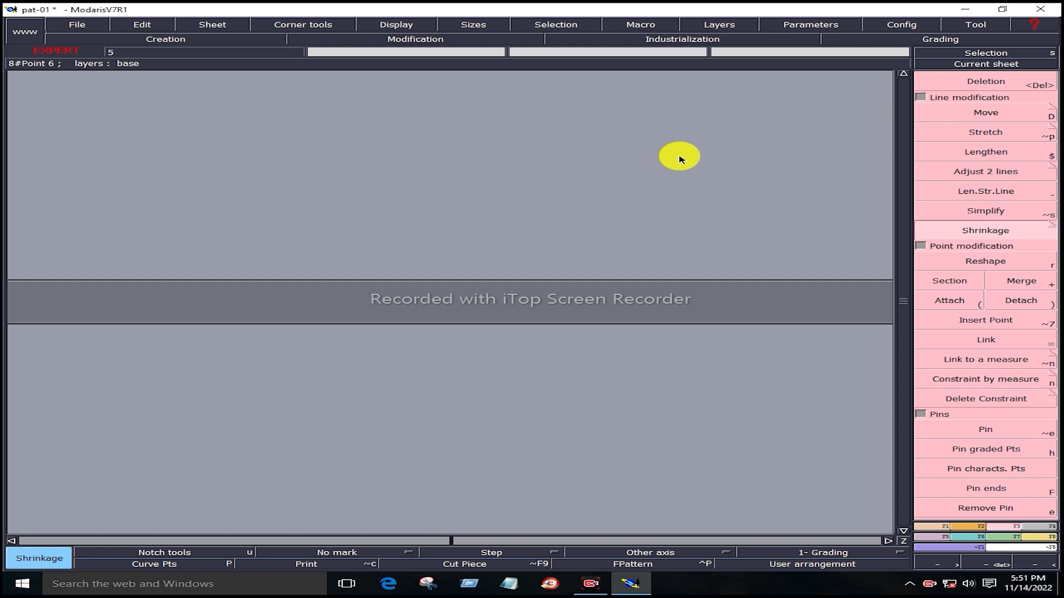
click(679, 157)
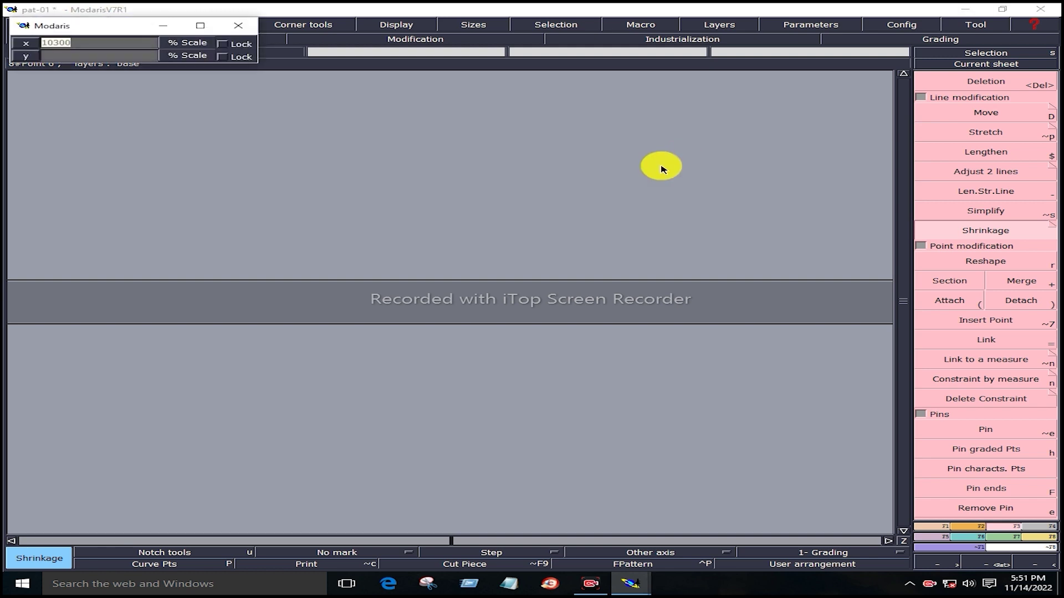
key(Left)
right_click(661, 169)
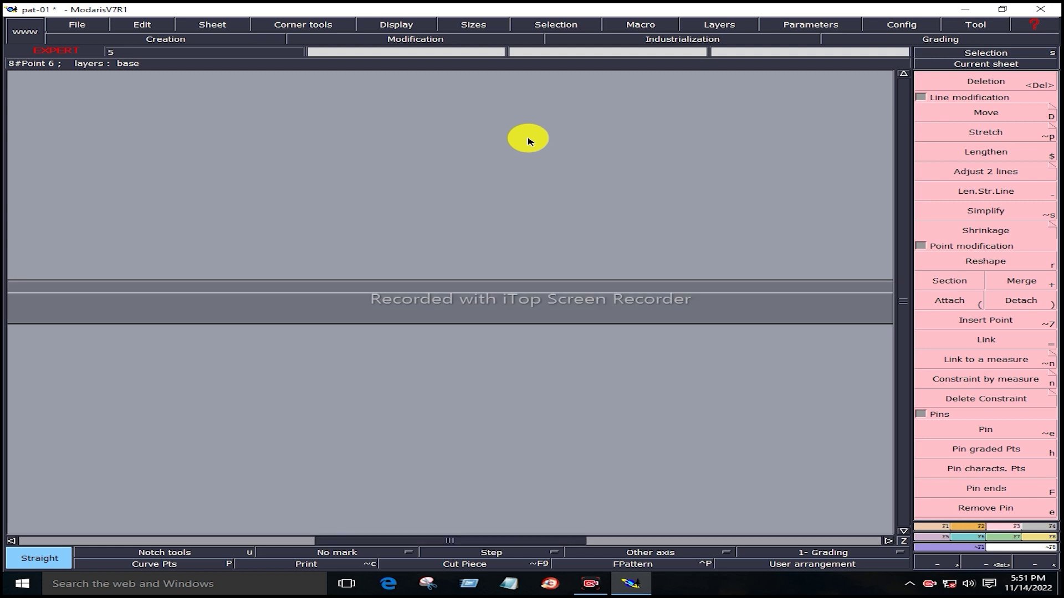
key(Delete)
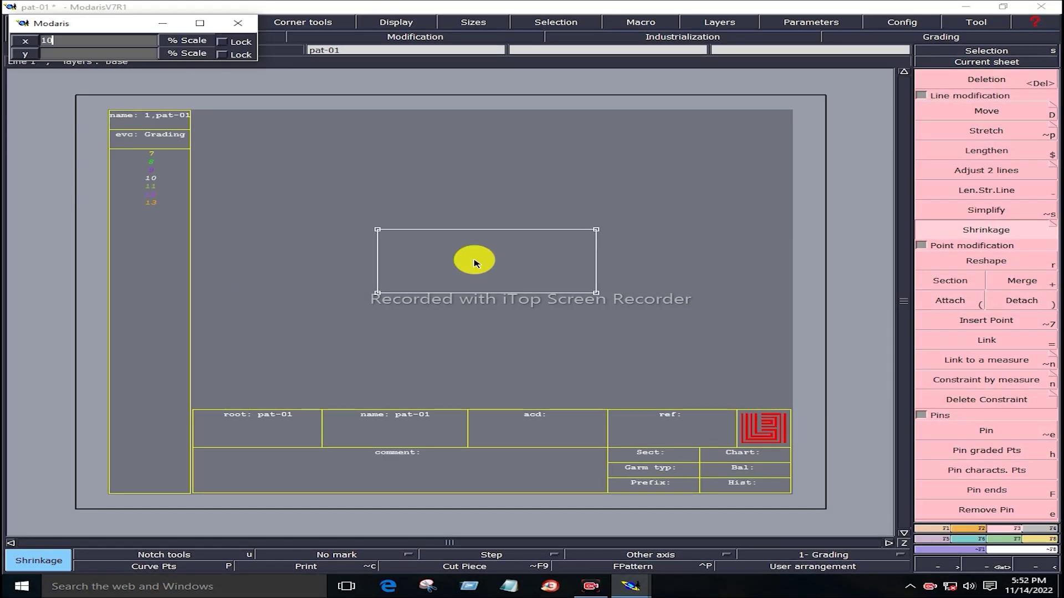
- Scale the rectangle by 102% in X and 102% in Y
text(2)
key(Return)
text(102)
key(Return)
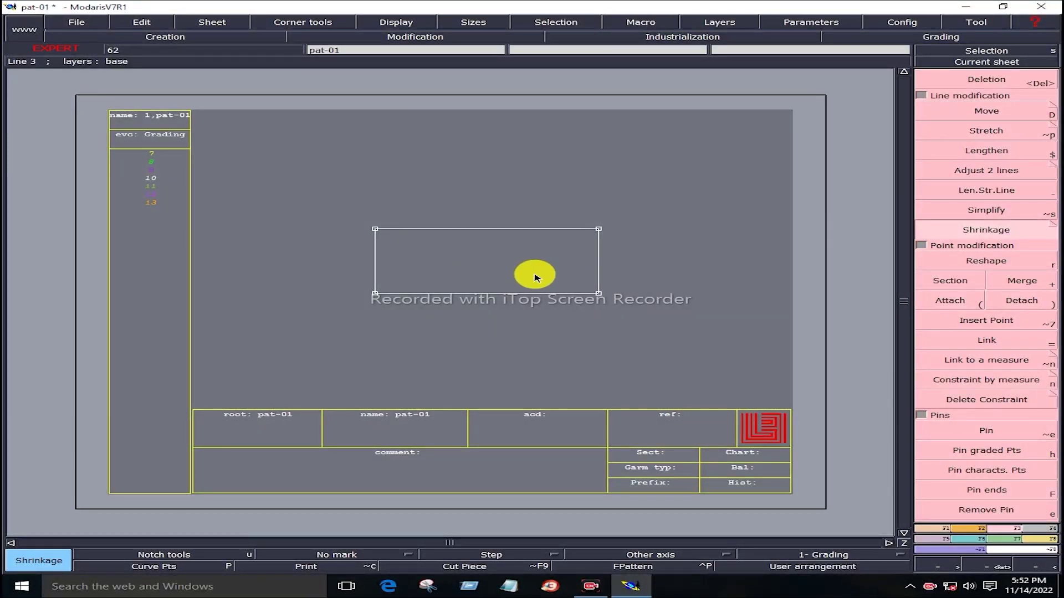
- Toggle undo and redo to compare the scaled rectangle with its original size
key(ctrl+z)
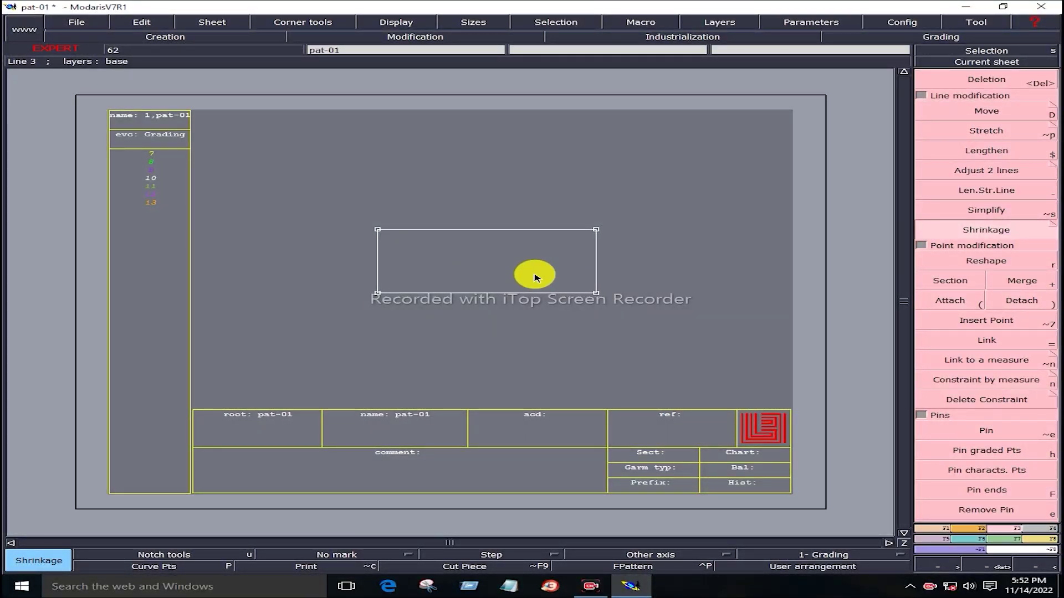
key(ctrl+y)
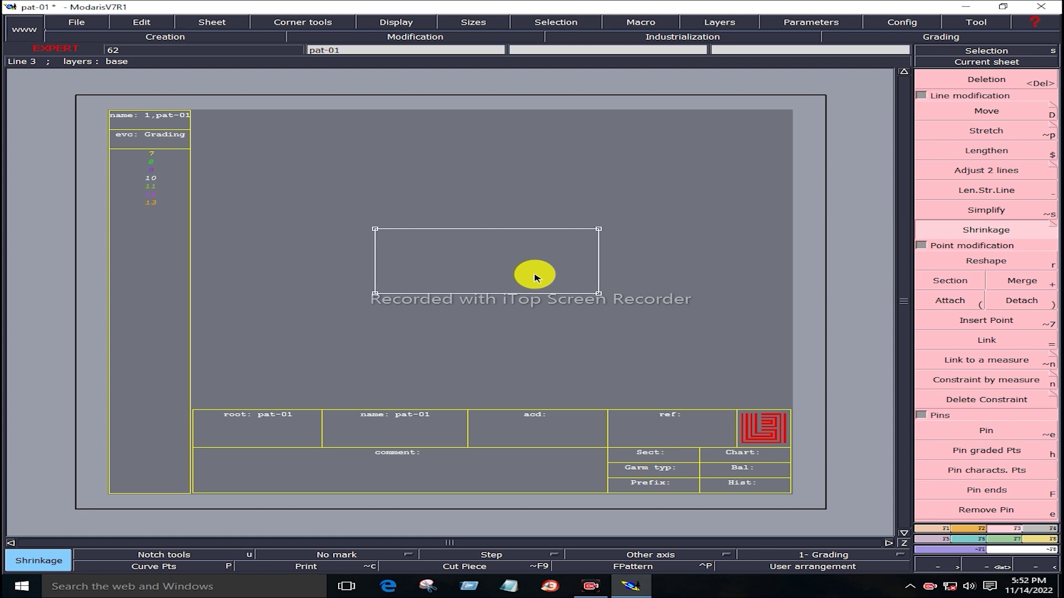
key(ctrl+z)
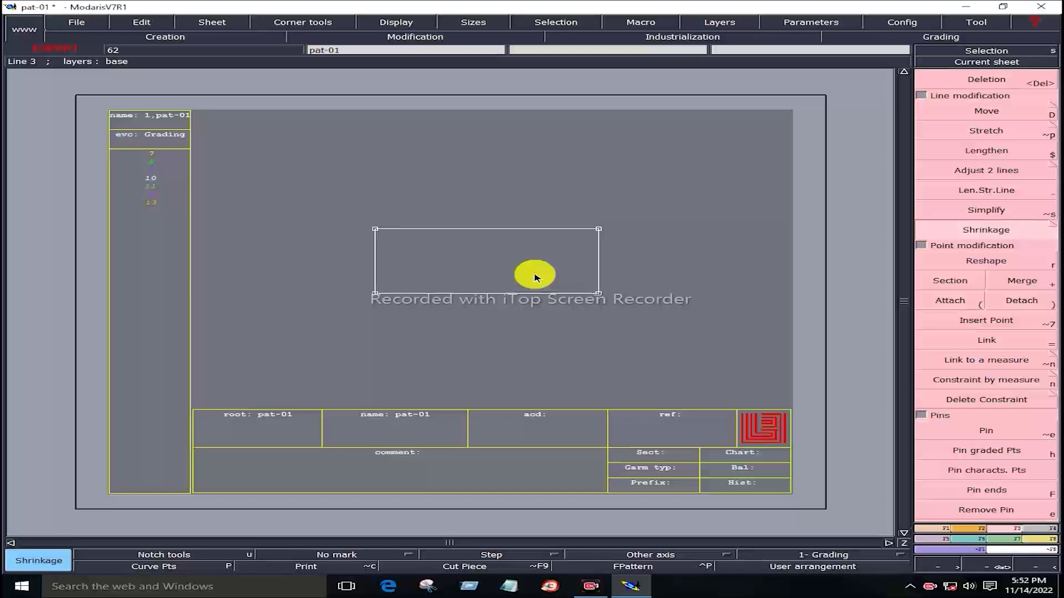